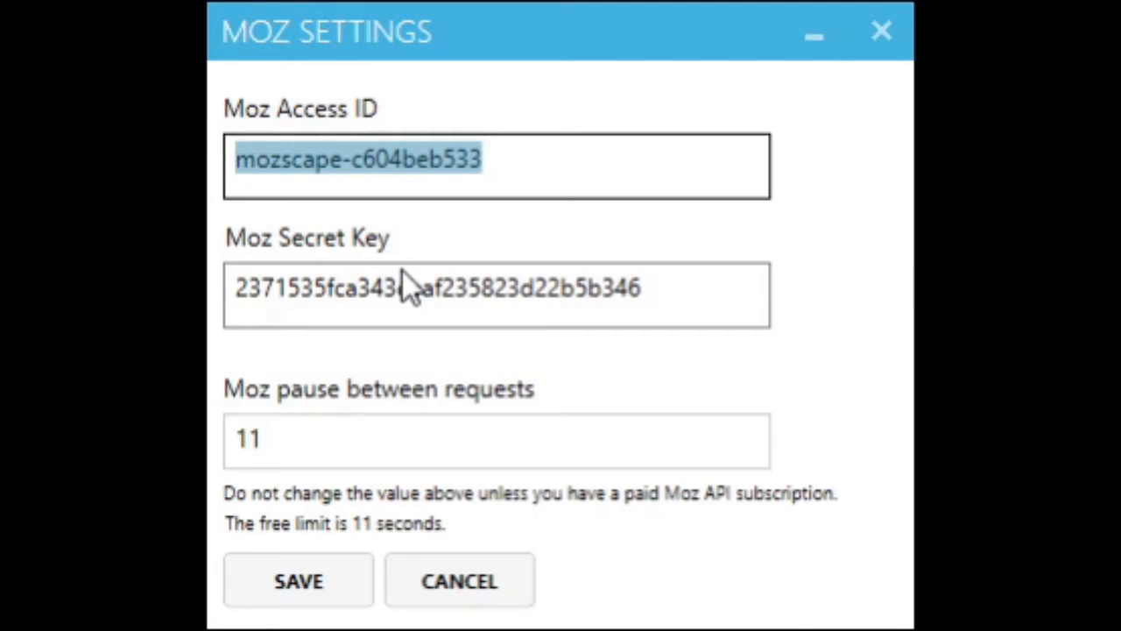
Step: Review the Moz Access ID, Secret Key and pause-between-requests values before saving
left_click(520, 145)
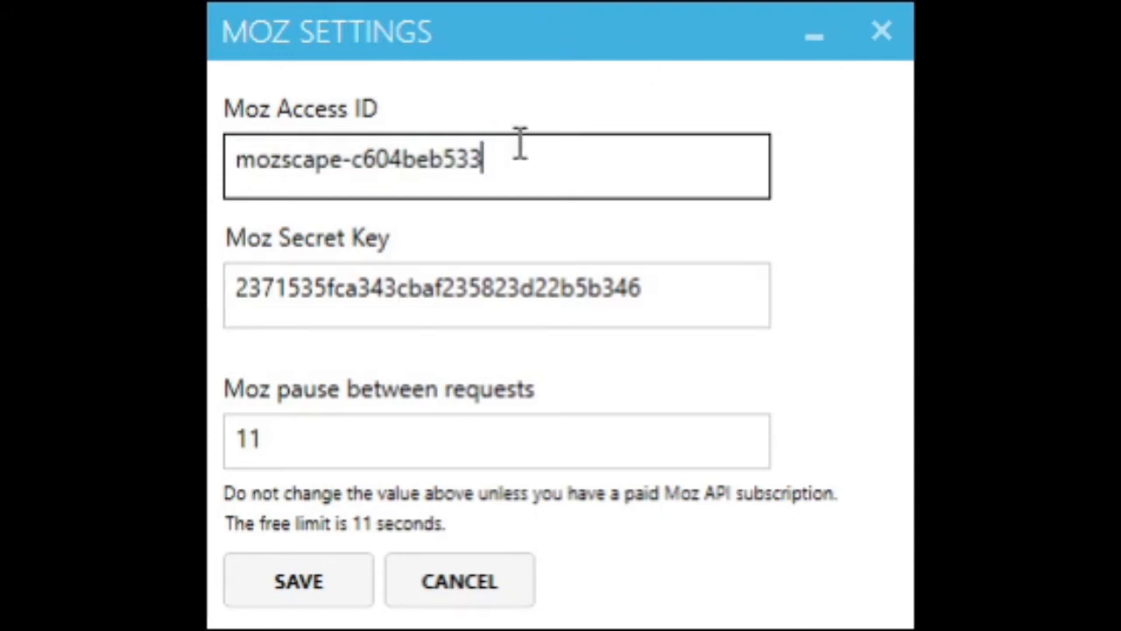
left_click(674, 288)
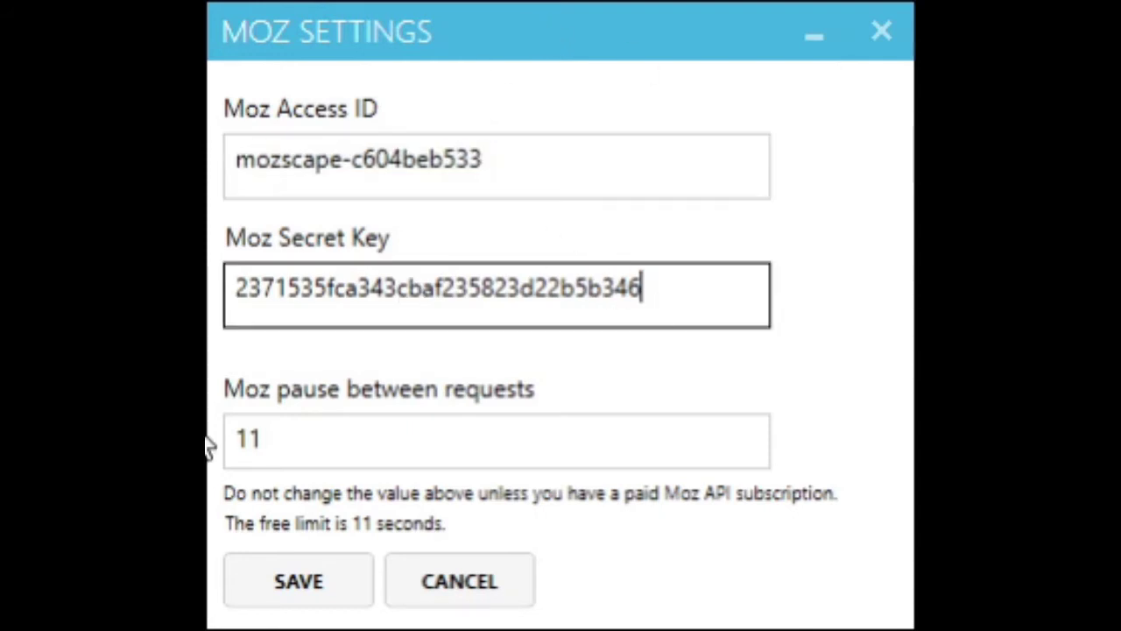
left_click(293, 446)
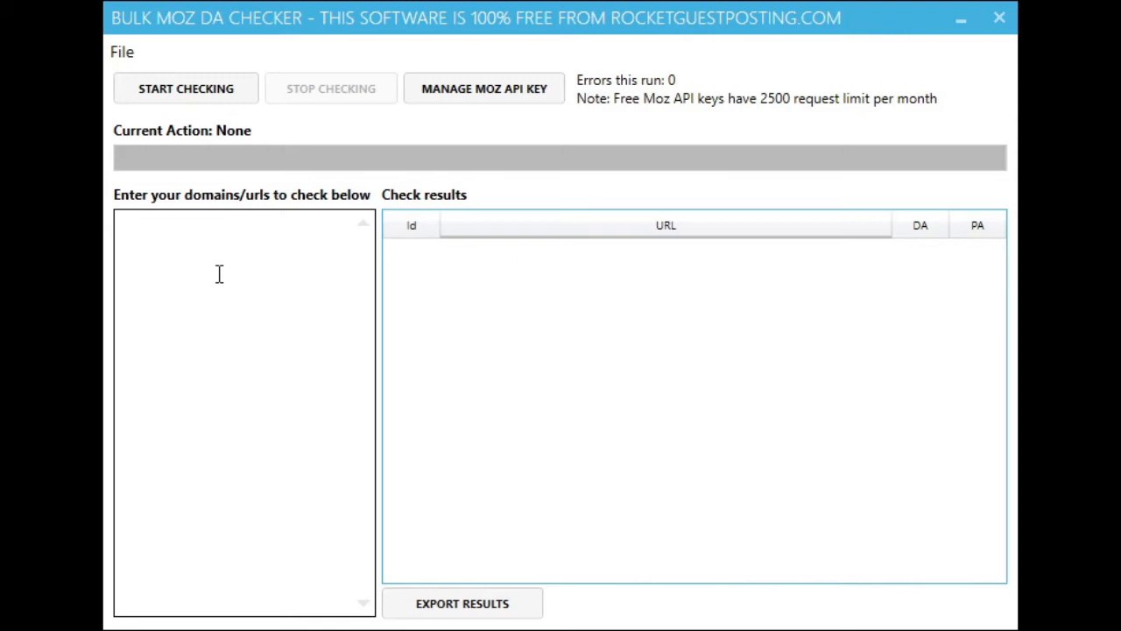
Step: Paste the domain list into the domains box and deselect it
key("ctrl+v")
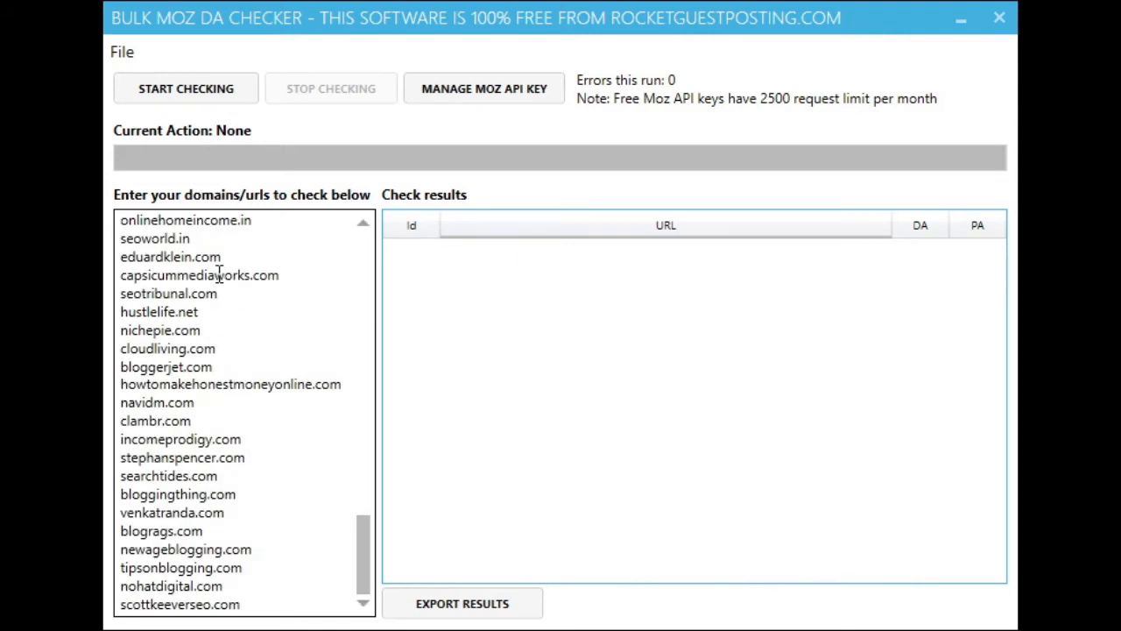
key("ctrl+a")
left_click(218, 275)
left_click_drag(363, 551, 365, 219)
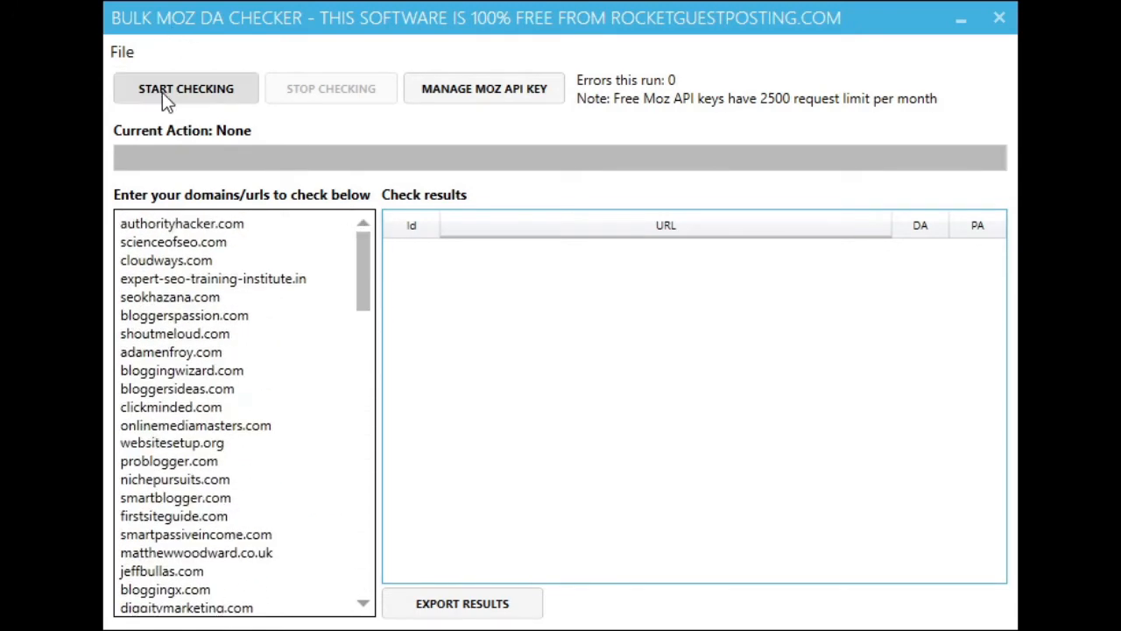
Step: Start the check and let all listed domains receive DA and PA results
left_click(212, 98)
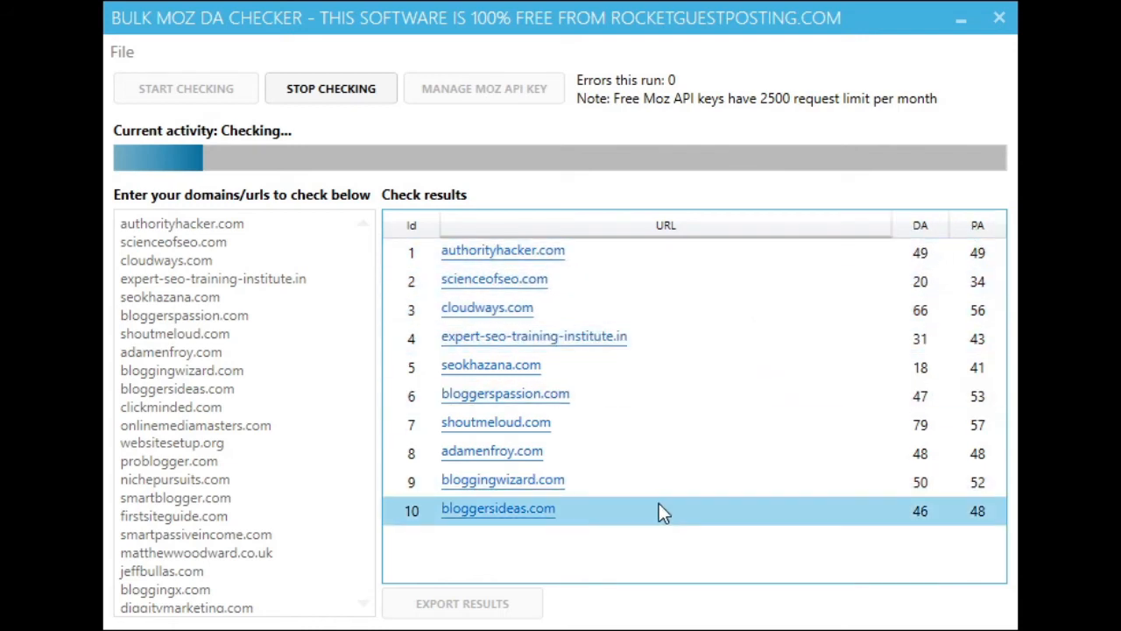
scroll(779, 413, "down", 5)
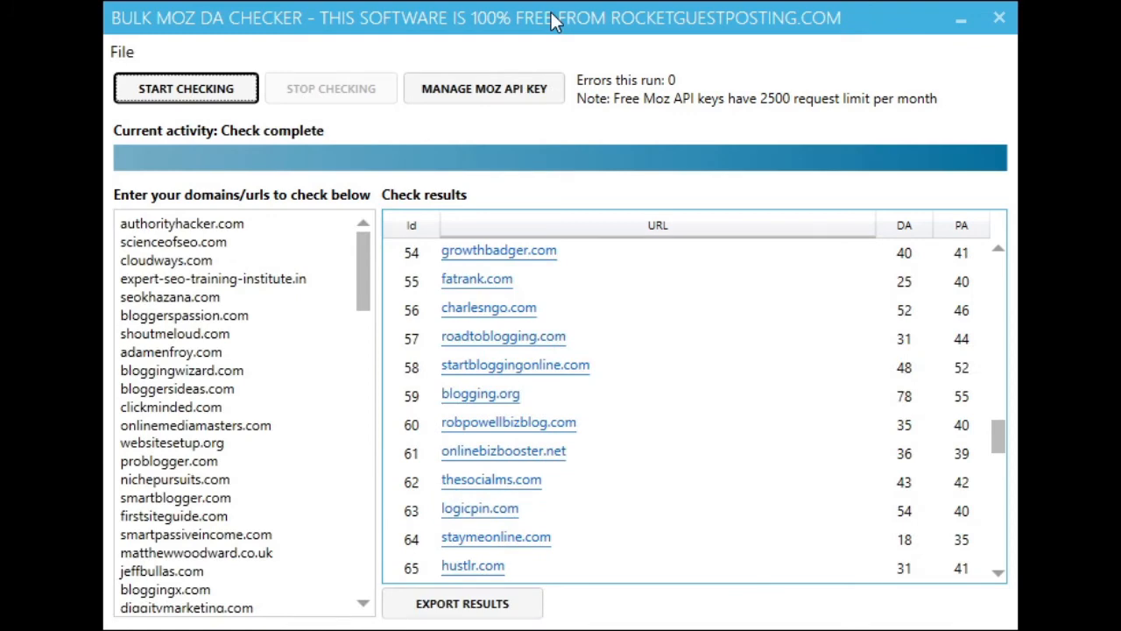
mouse_move(999, 437)
left_mouse_down()
mouse_move(998, 570)
mouse_move(996, 254)
left_mouse_up()
left_click(971, 251)
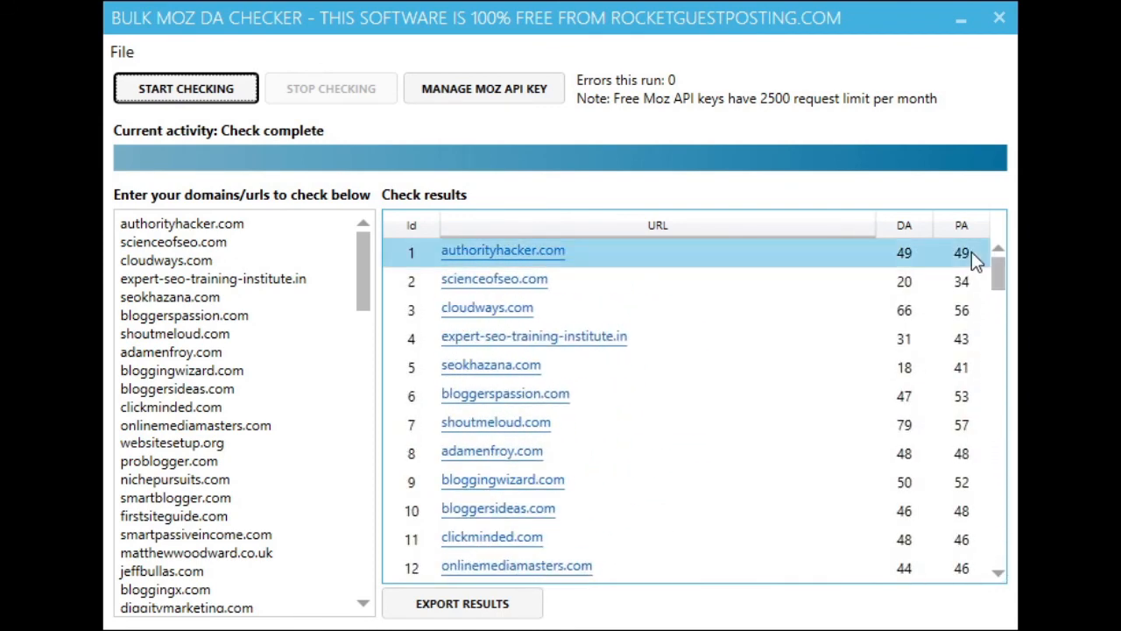
left_click(964, 226)
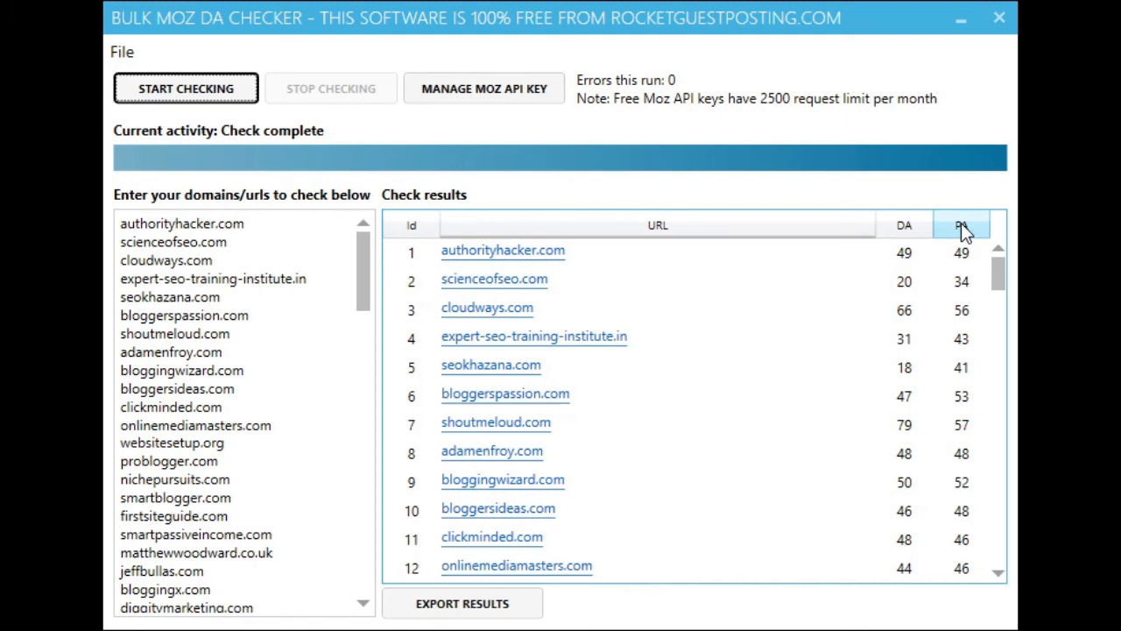